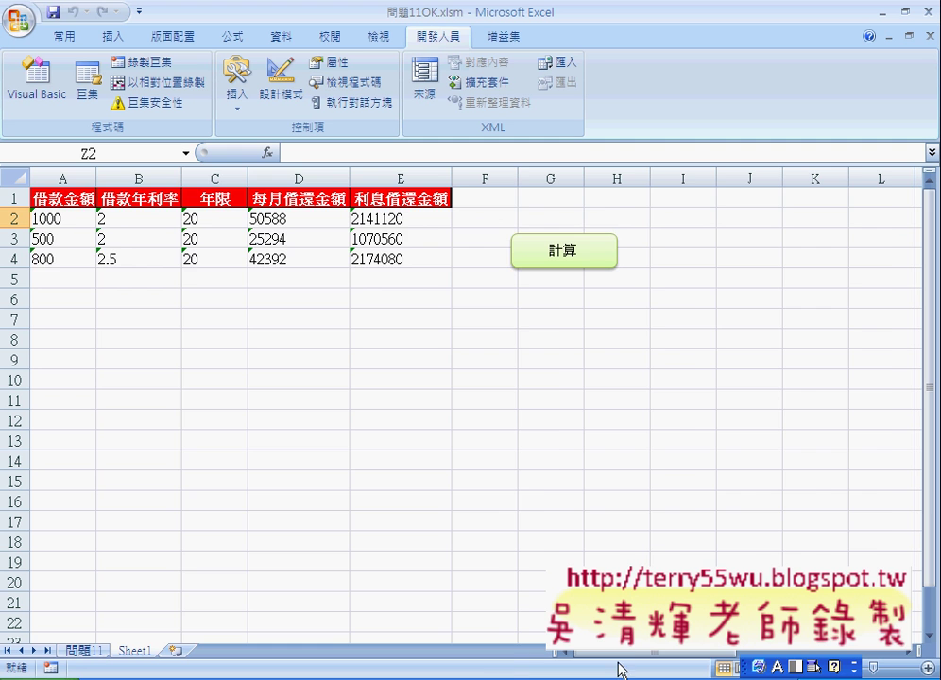
Step: Scroll to column Z, select cell Z1 and circle its counter value 4
left_click_drag(499, 652, 620, 652)
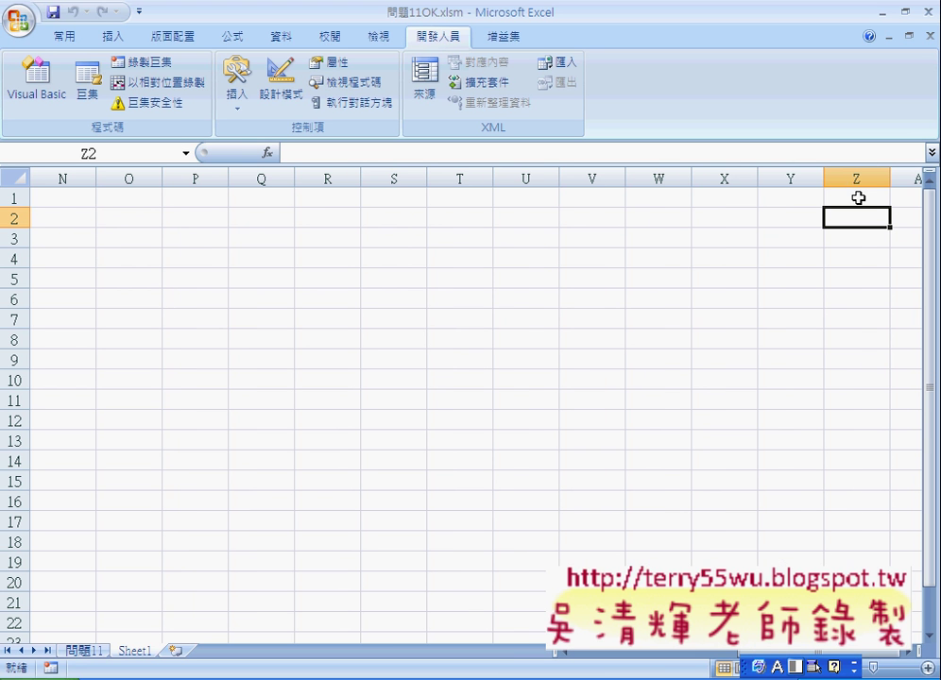
left_click(857, 198)
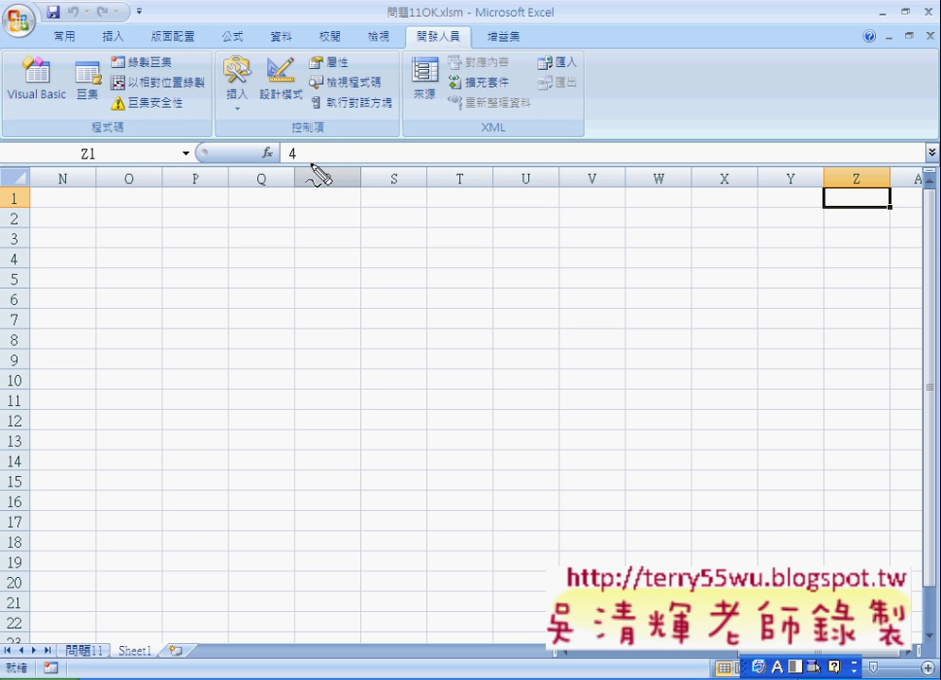
left_click_drag(320, 147, 312, 151)
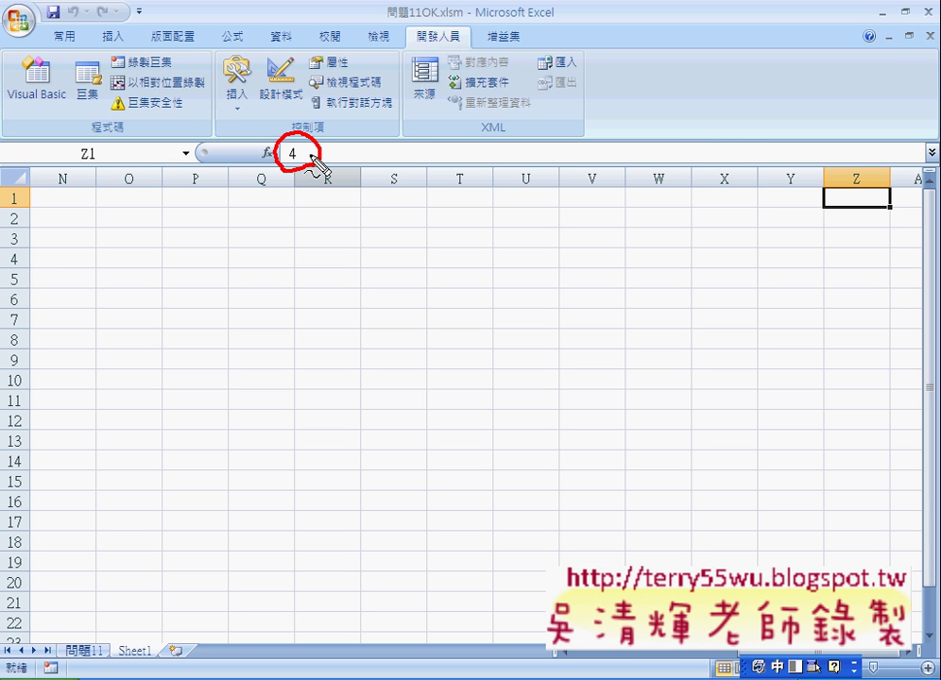
left_click_drag(305, 154, 333, 163)
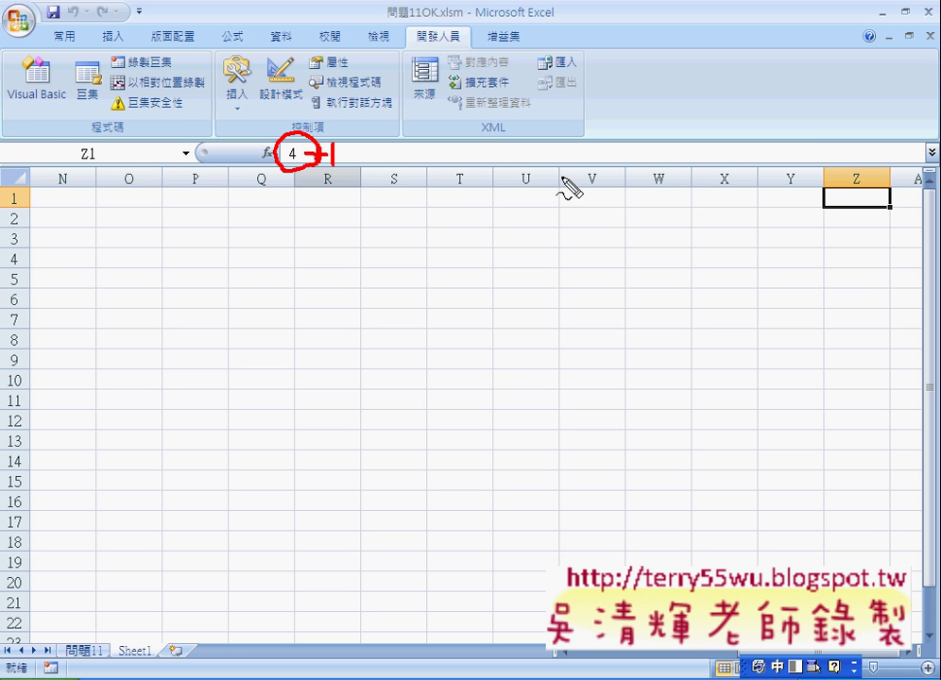
key("Escape")
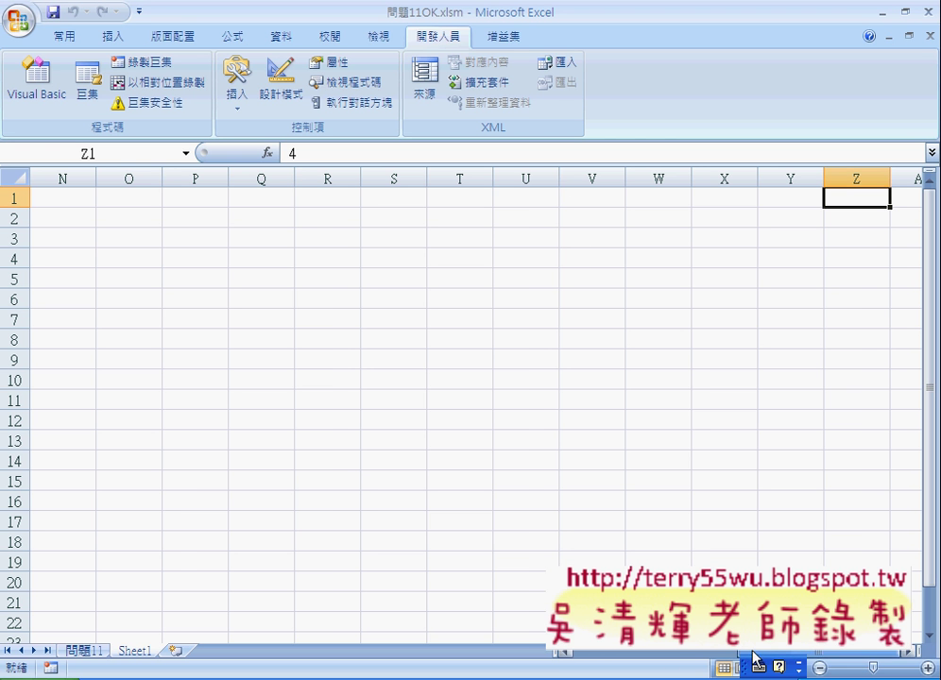
mouse_move(671, 659)
left_mouse_down()
mouse_move(589, 660)
mouse_move(671, 659)
left_mouse_up()
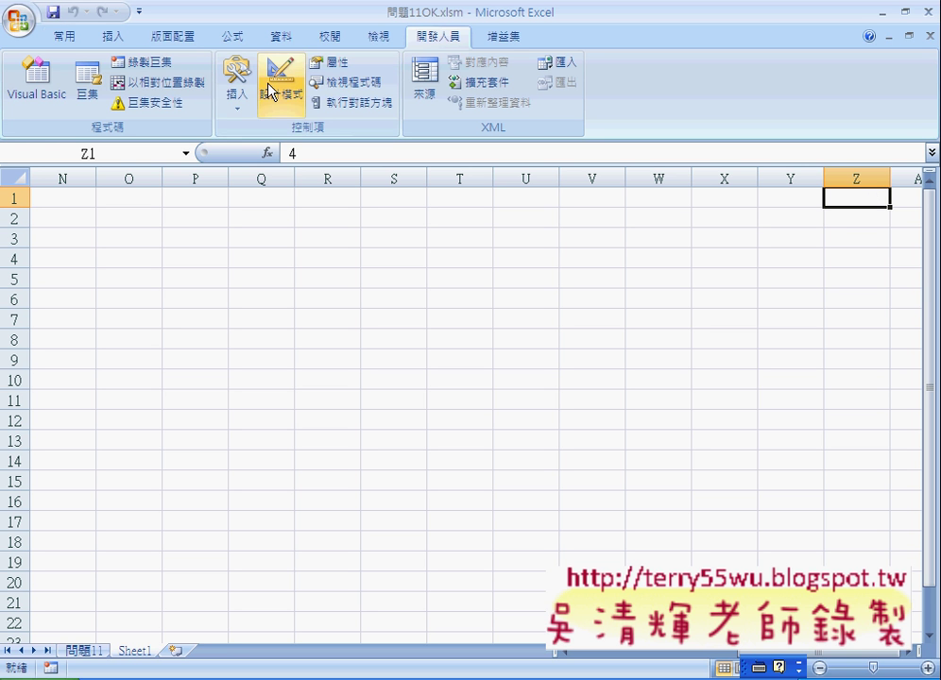
Step: Scroll back to the 借款金額 column and switch to the VBA editor showing the 利率計算 form
left_click(52, 35)
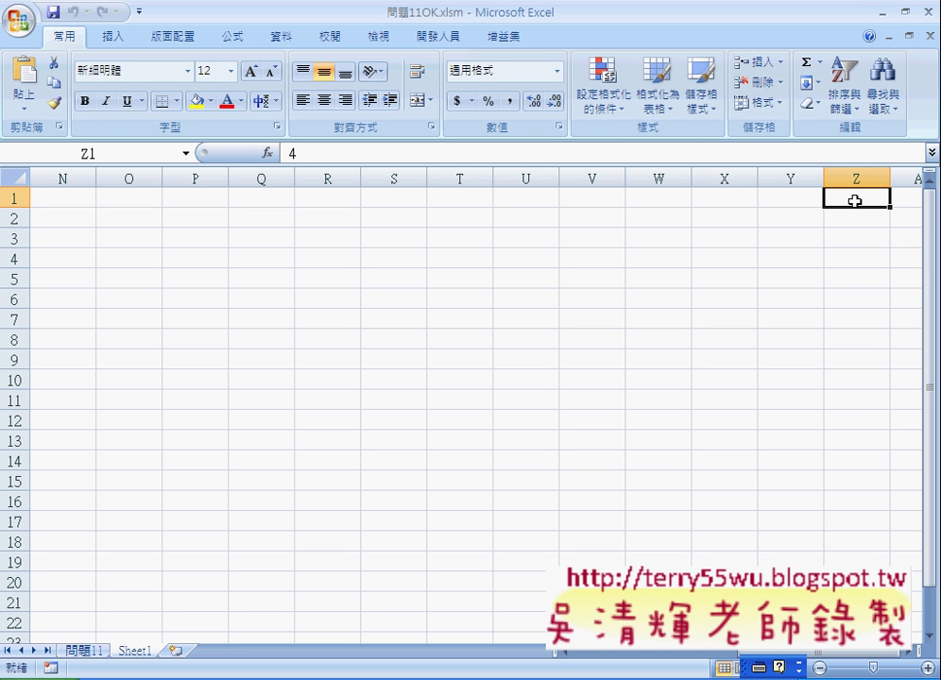
left_click(635, 654)
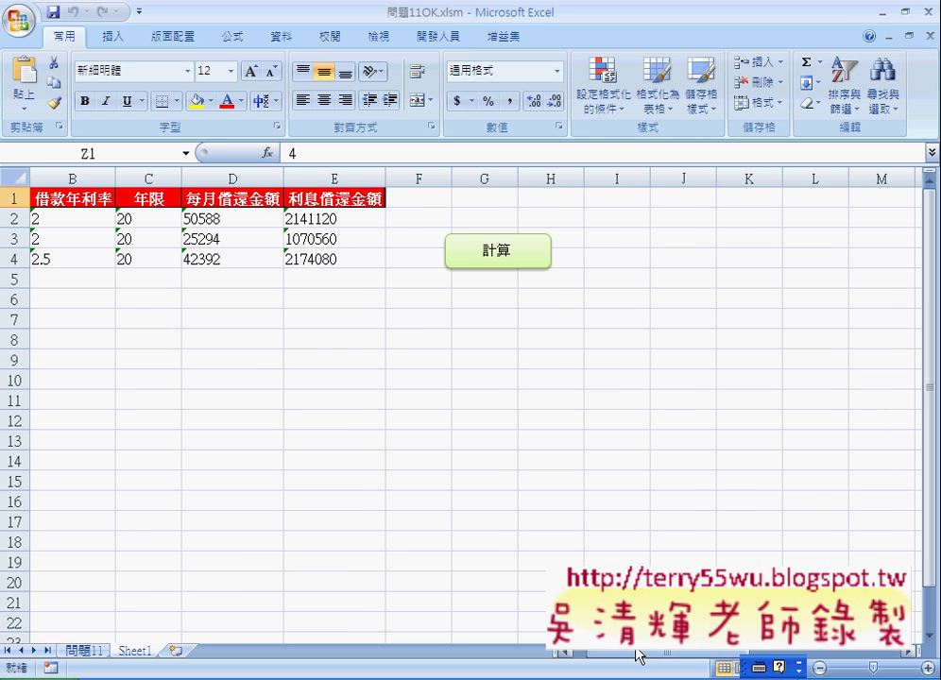
left_click(639, 655)
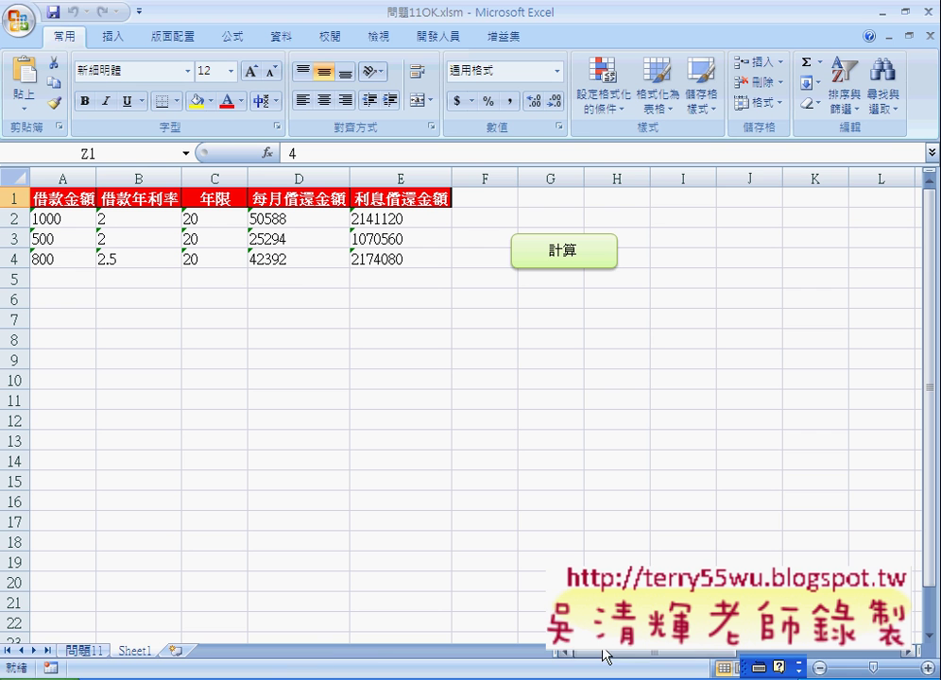
left_click(293, 671)
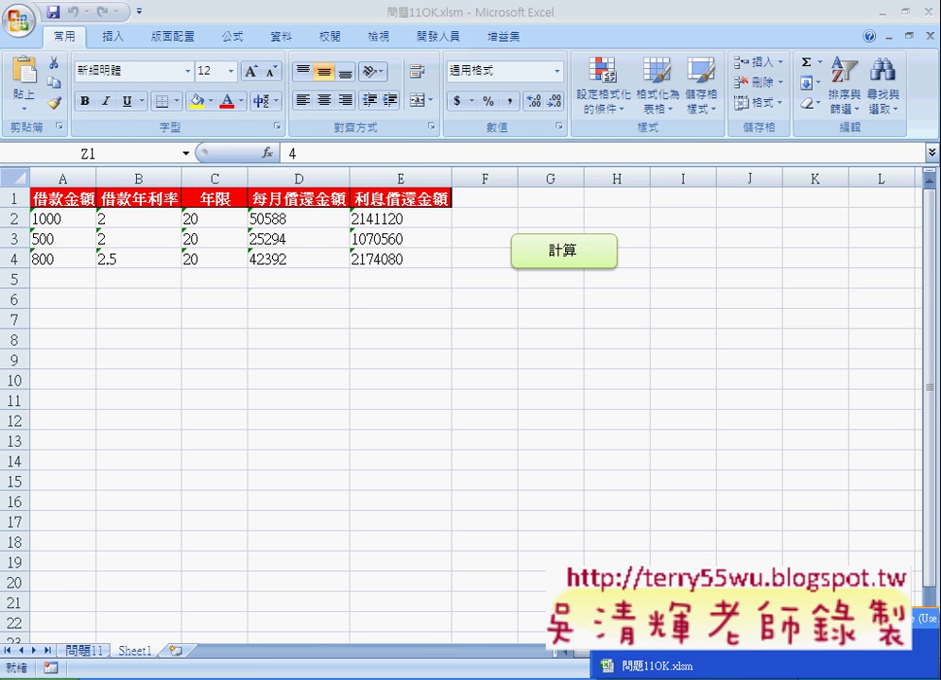
left_click(714, 655)
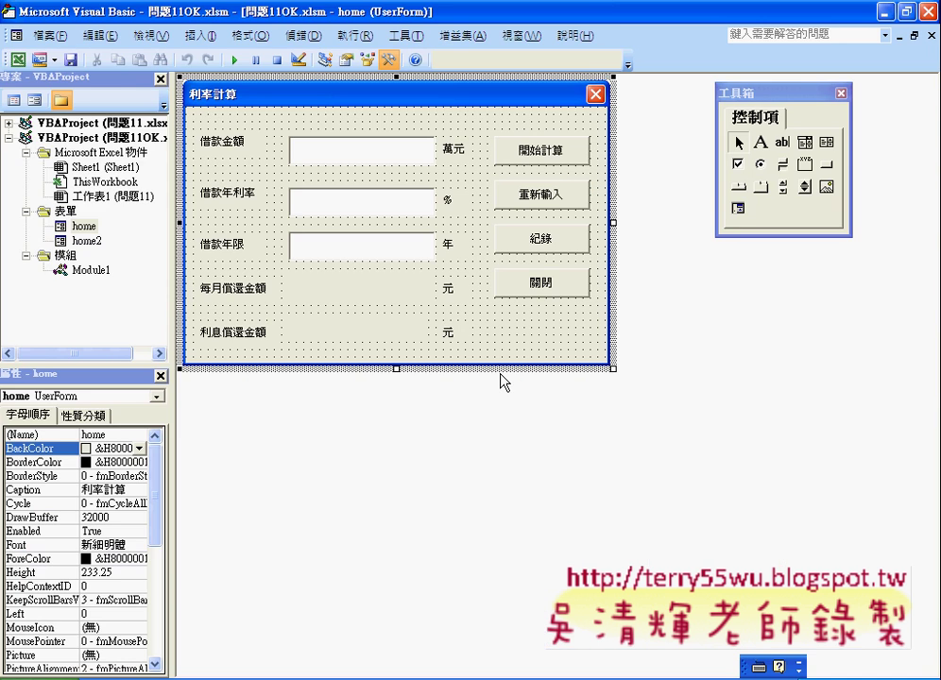
Step: Select the 紀錄 button, point out its name record and caption 紀錄, then open its Click code
left_click(564, 244)
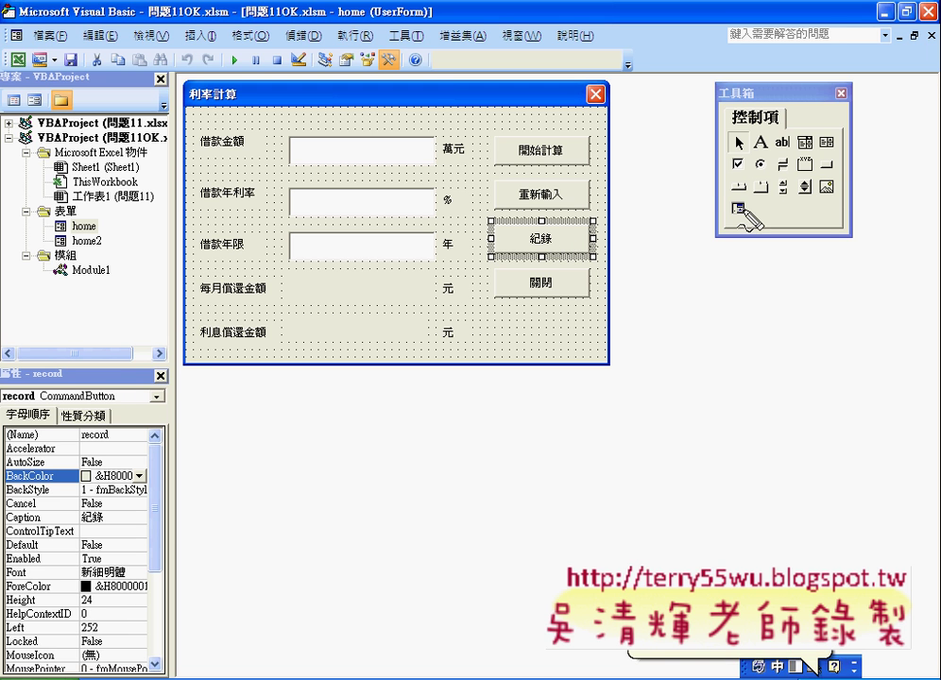
mouse_move(819, 167)
left_mouse_down()
mouse_move(614, 244)
mouse_move(622, 253)
left_mouse_up()
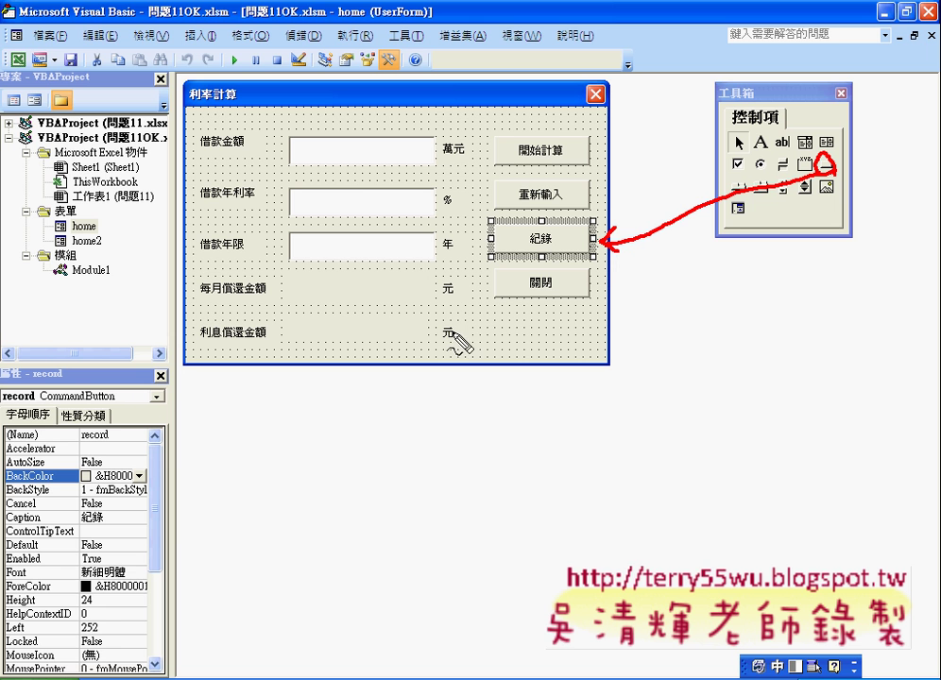
left_click_drag(107, 441, 110, 432)
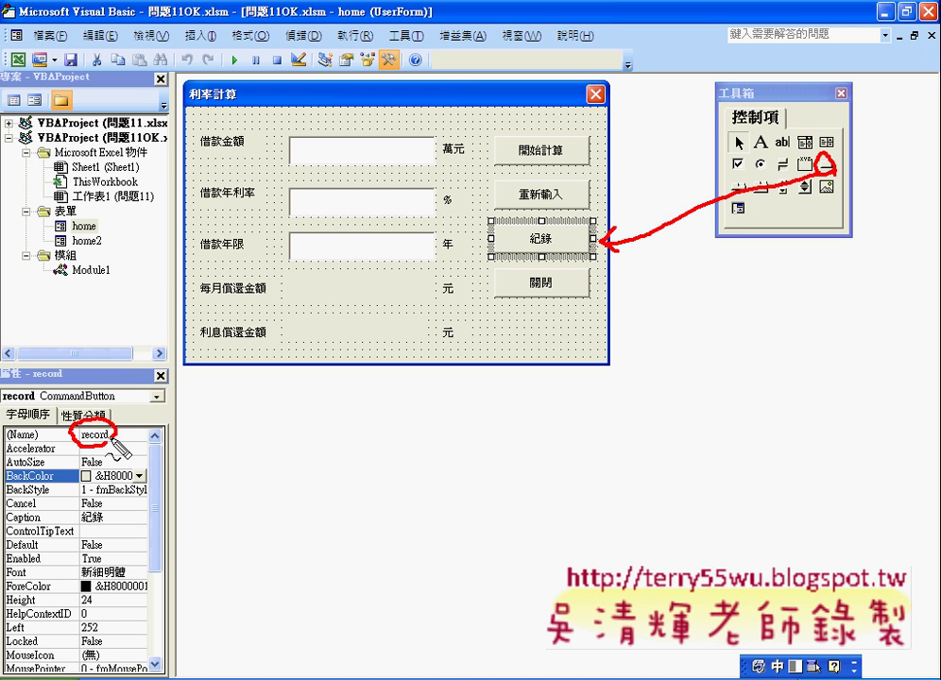
left_click_drag(559, 223, 588, 244)
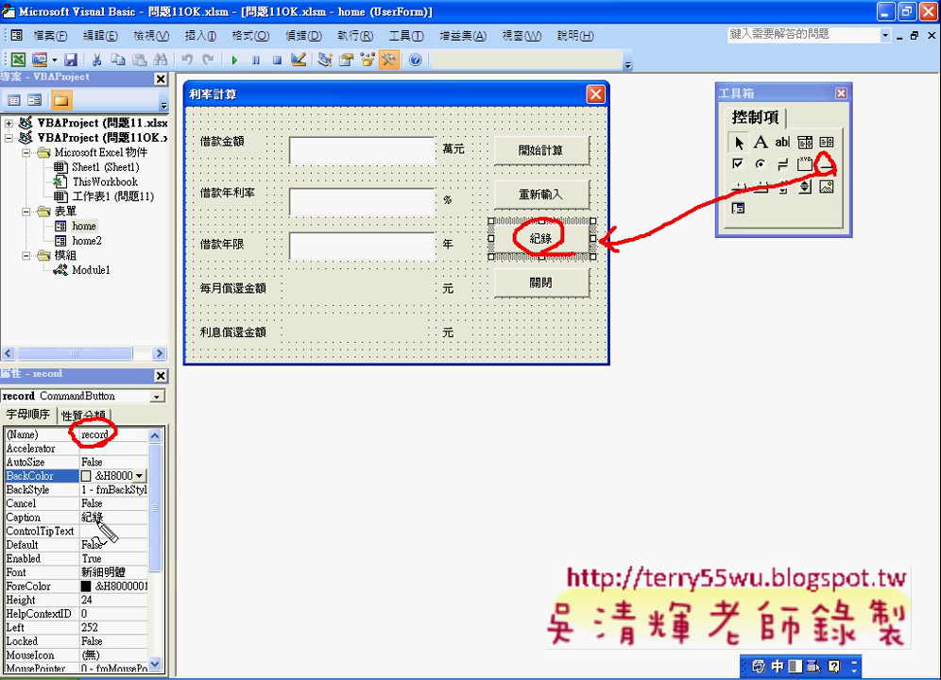
mouse_move(95, 510)
left_mouse_down()
mouse_move(80, 521)
mouse_move(104, 523)
left_mouse_up()
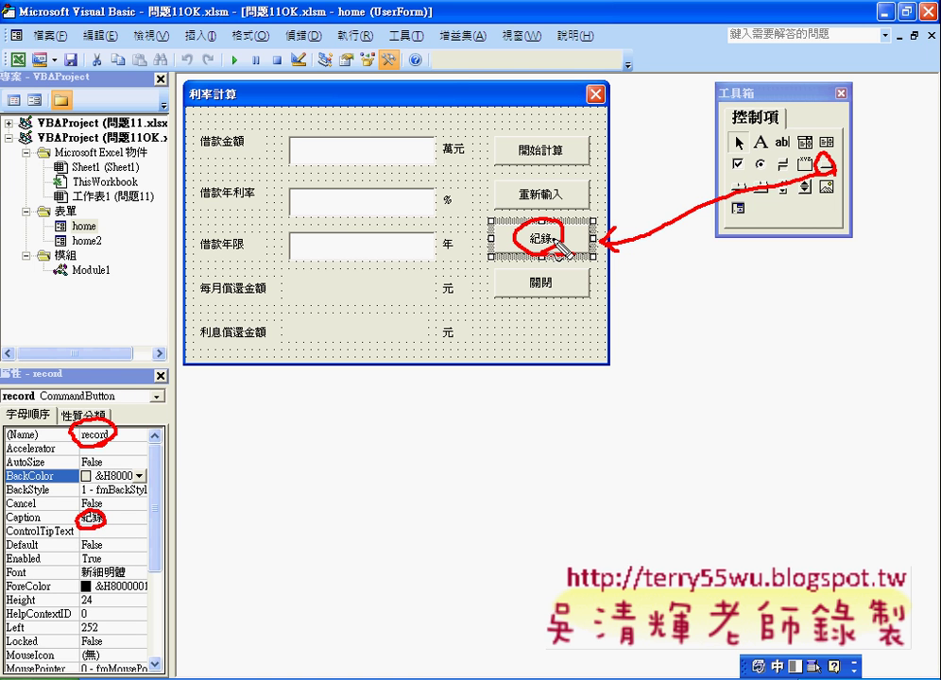
key("Escape")
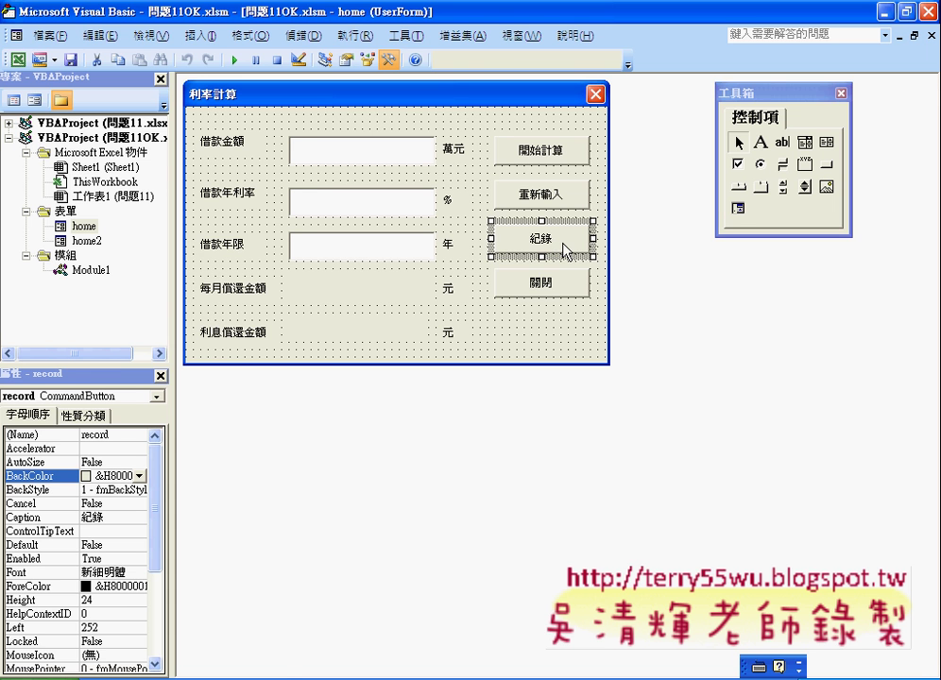
double_click(565, 248)
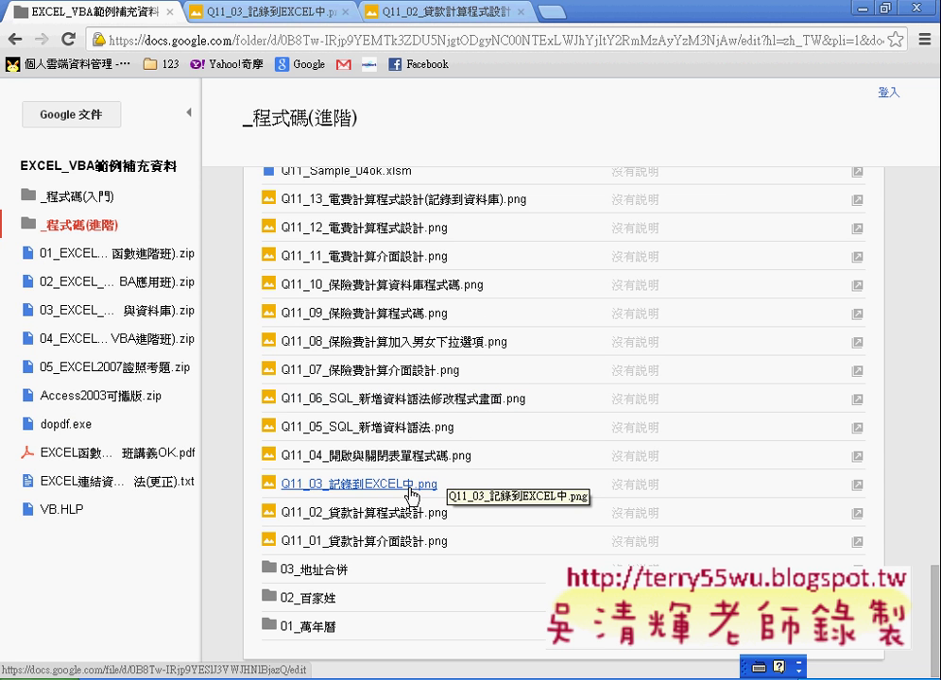
Step: View the Q11_03_記錄到EXCEL中.png code screenshot, then return to the record_Click code
left_click(411, 491)
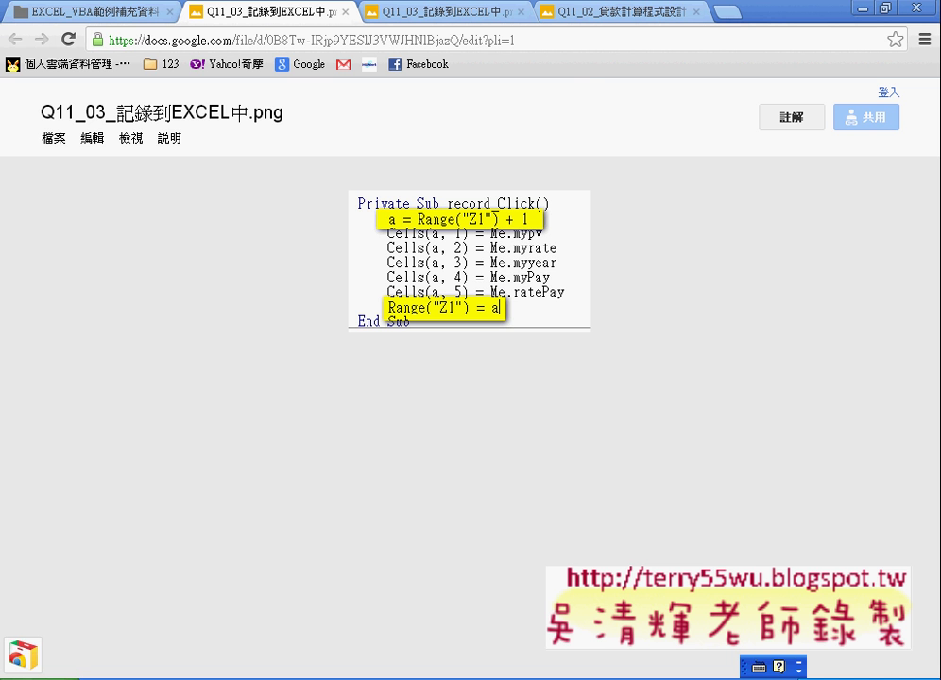
left_click(855, 667)
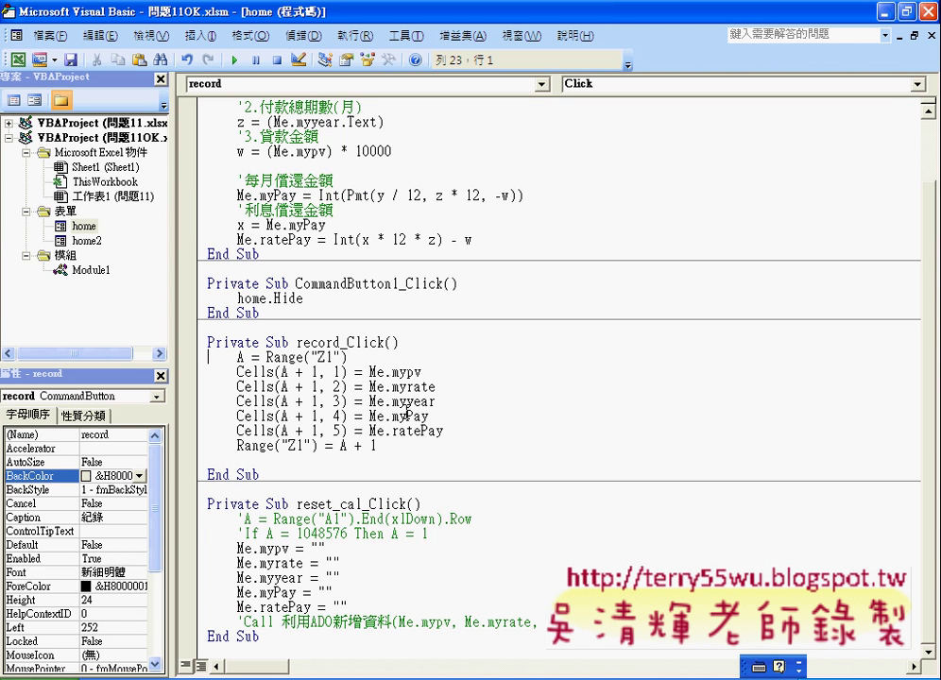
mouse_move(348, 357)
left_mouse_down()
mouse_move(267, 358)
mouse_move(269, 335)
mouse_move(314, 355)
mouse_move(239, 356)
mouse_move(231, 342)
mouse_move(245, 369)
left_mouse_up()
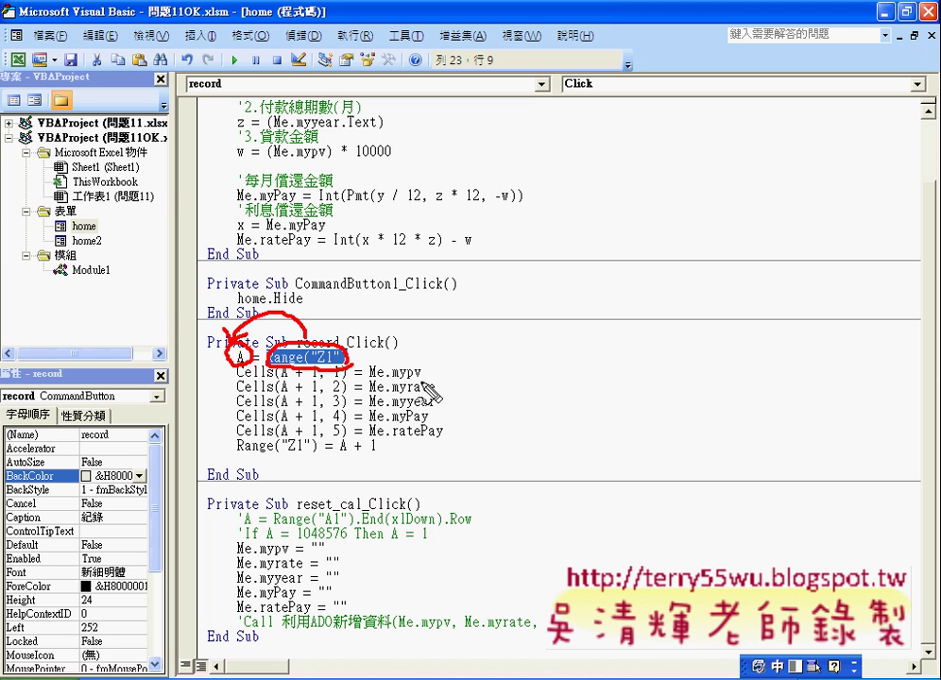
mouse_move(423, 380)
left_mouse_down()
mouse_move(401, 381)
mouse_move(422, 389)
left_mouse_up()
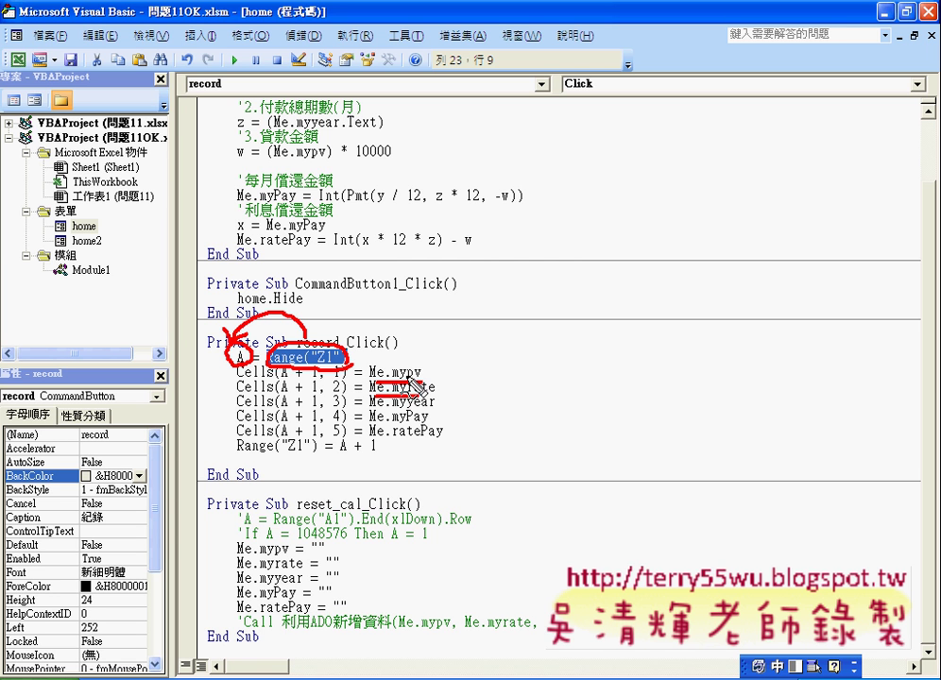
left_click_drag(413, 387, 338, 382)
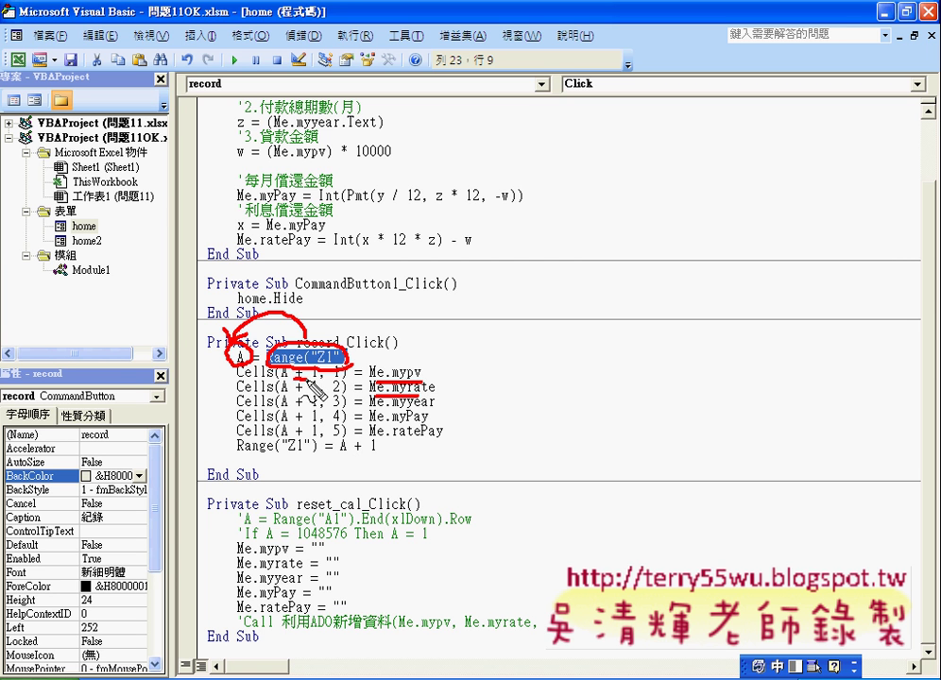
key("ctrl+z")
left_click_drag(342, 394, 333, 394)
left_click_drag(331, 379, 342, 378)
left_click_drag(331, 438, 342, 437)
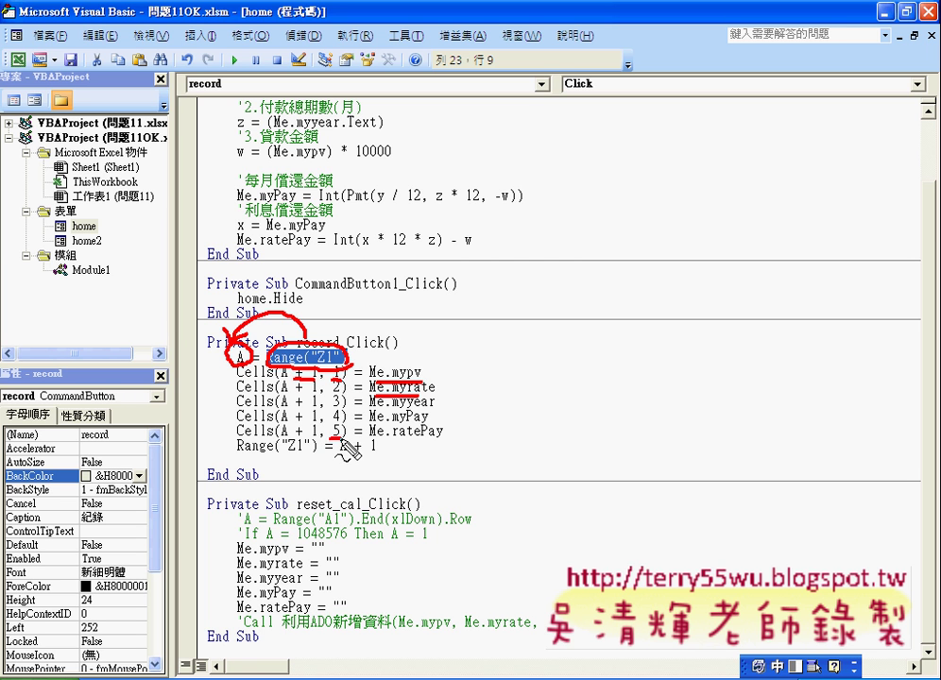
mouse_move(434, 436)
left_mouse_down()
mouse_move(230, 390)
mouse_move(436, 461)
left_mouse_up()
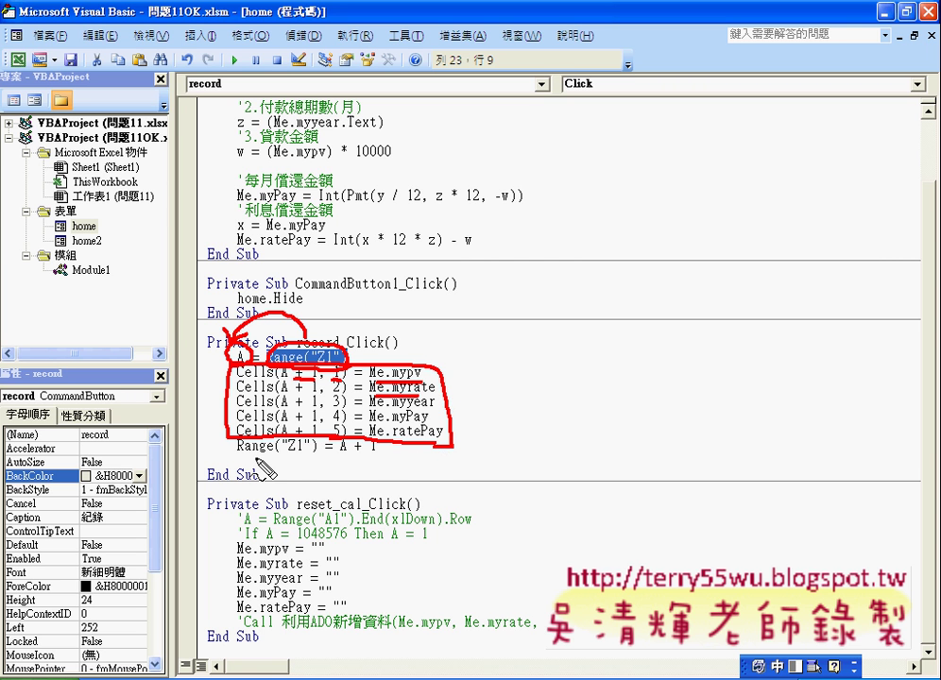
mouse_move(284, 442)
left_mouse_down()
mouse_move(229, 455)
mouse_move(285, 441)
left_mouse_up()
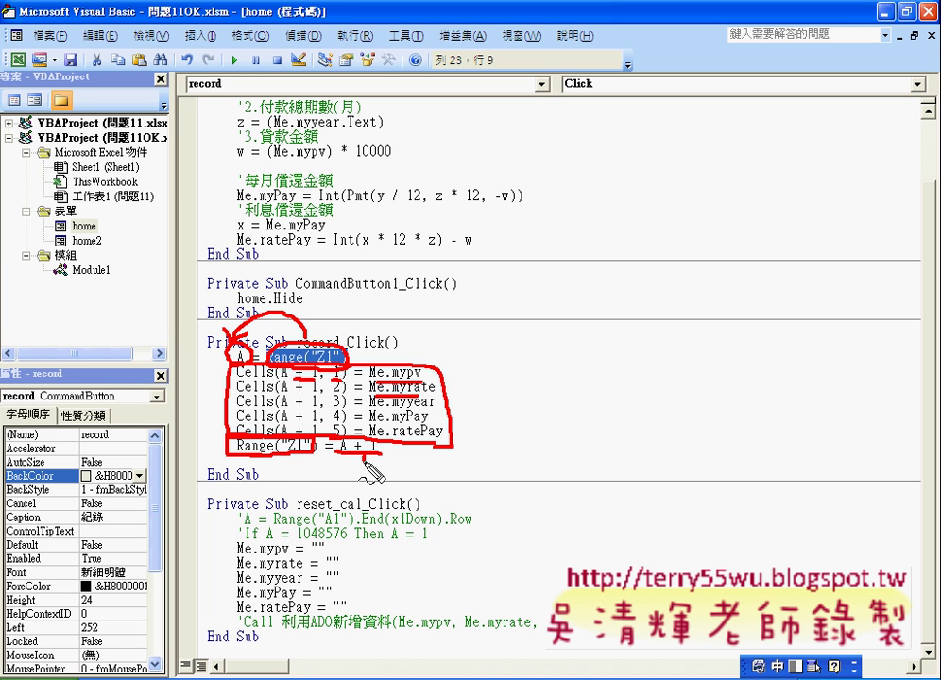
mouse_move(321, 451)
left_mouse_down()
mouse_move(307, 469)
mouse_move(303, 456)
left_mouse_up()
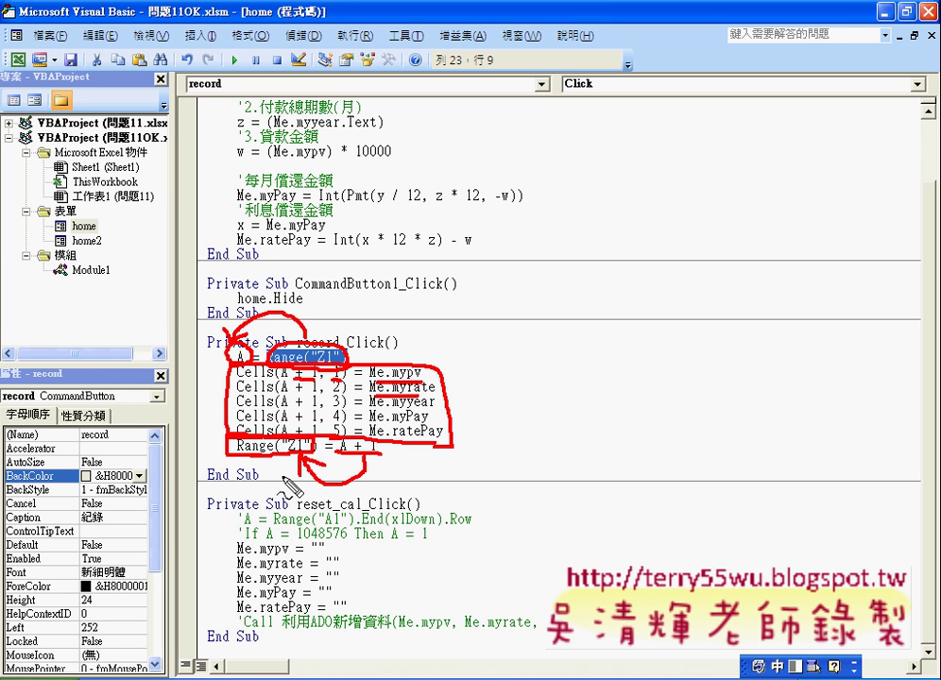
key("Escape")
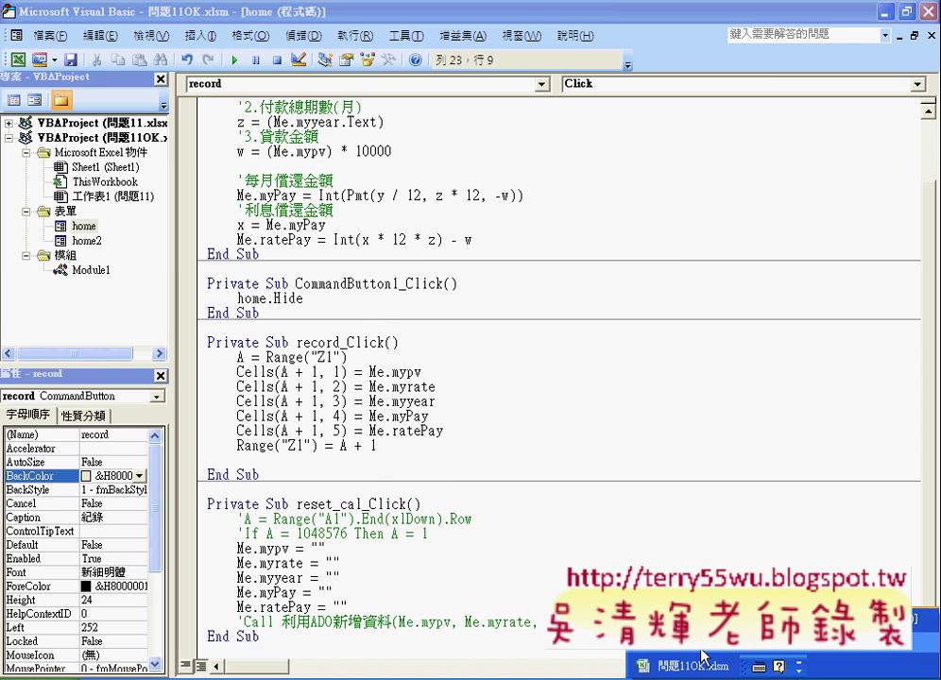
Step: Switch back to 問題11OK.xlsm and select the five table headers A1:E1
left_click(704, 665)
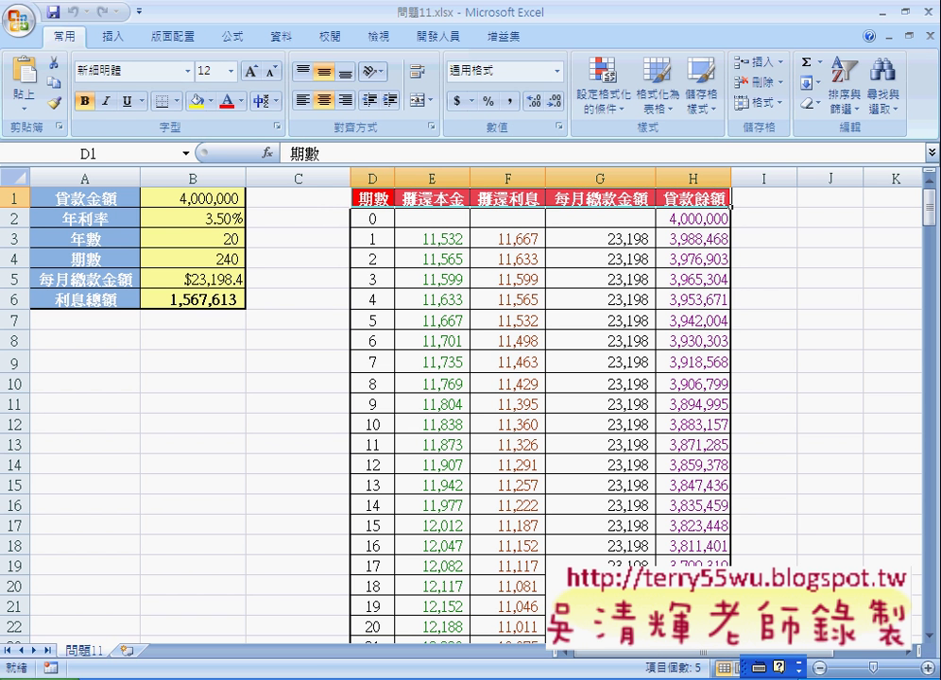
left_click(725, 669)
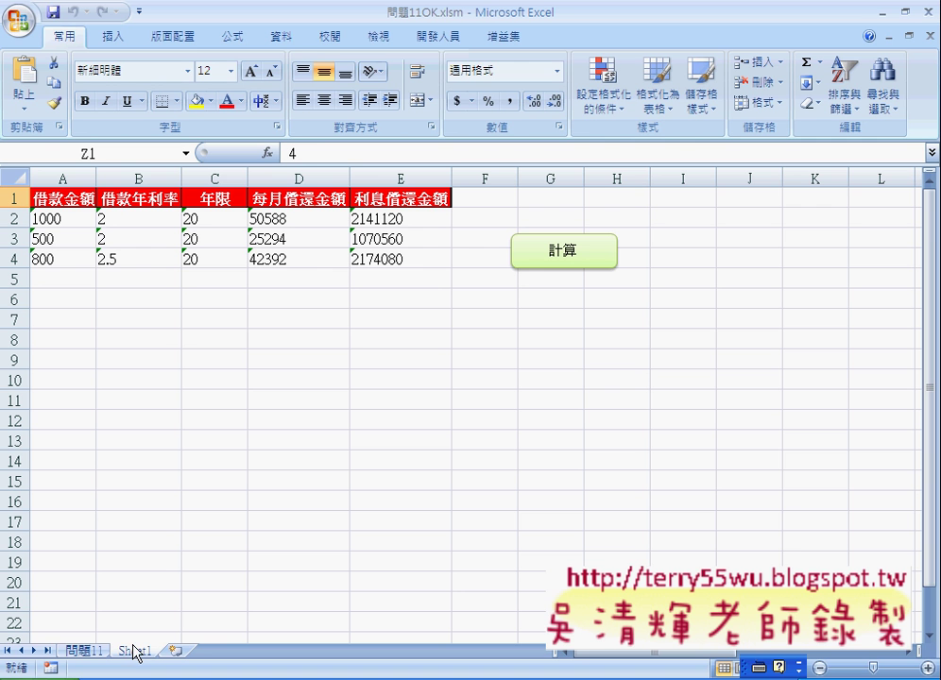
left_click(81, 200)
left_click_drag(80, 200, 407, 200)
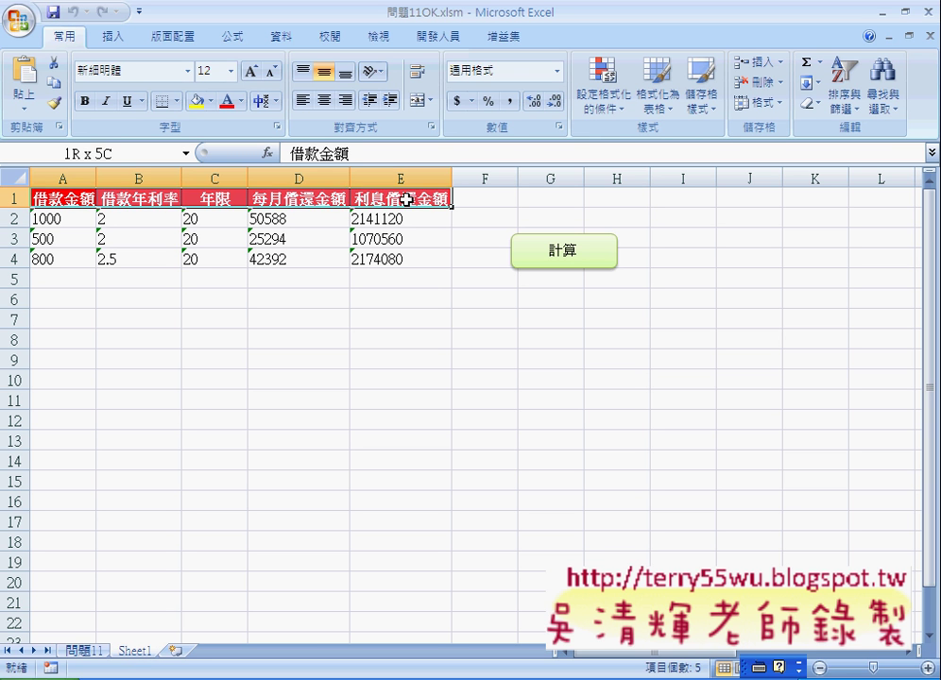